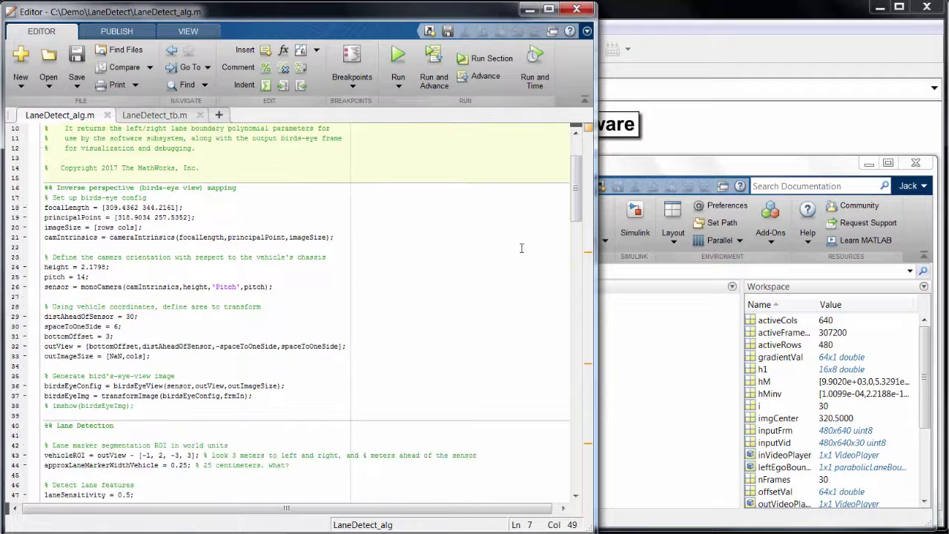
Review LaneDetect_alg.m's lane candidate point and ego lane computation code.
scroll(522, 248, down, 4)
scroll(521, 248, down, 6)
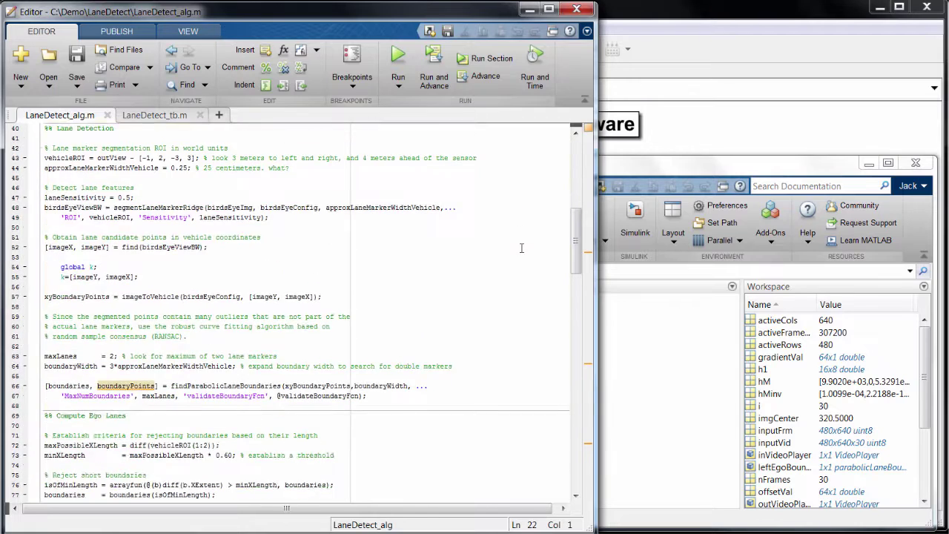
click(521, 248)
scroll(521, 247, down, 4)
scroll(521, 248, down, 5)
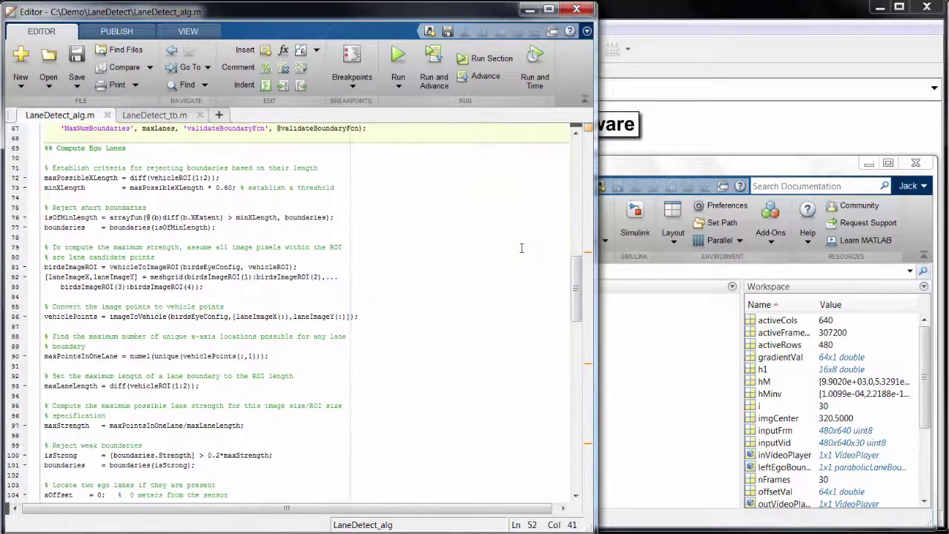
click(521, 248)
scroll(521, 247, down, 2)
Review LaneDetect_tb.m's I/O setup, algorithm loop and sim call, then bring up LaneDetectionHardware.
scroll(521, 248, down, 8)
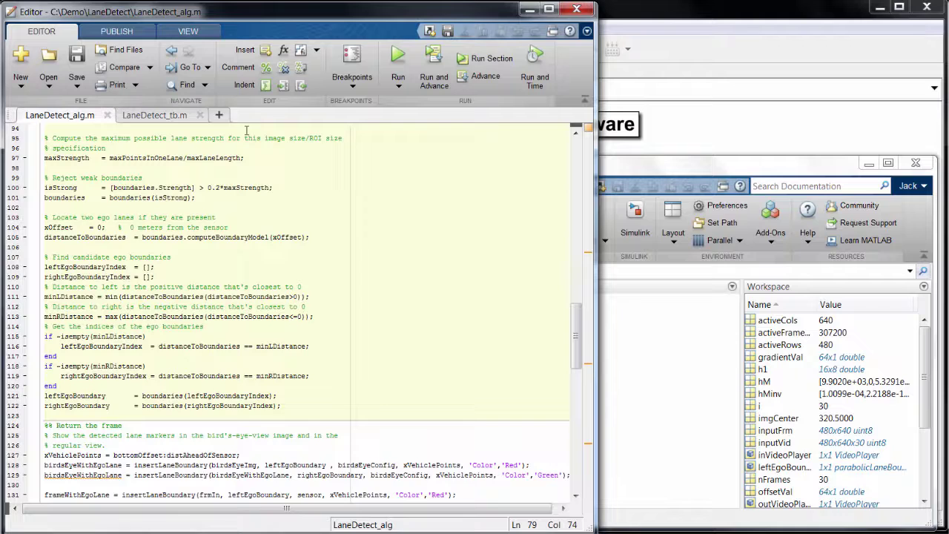
click(159, 115)
scroll(415, 244, down, 2)
scroll(459, 340, down, 4)
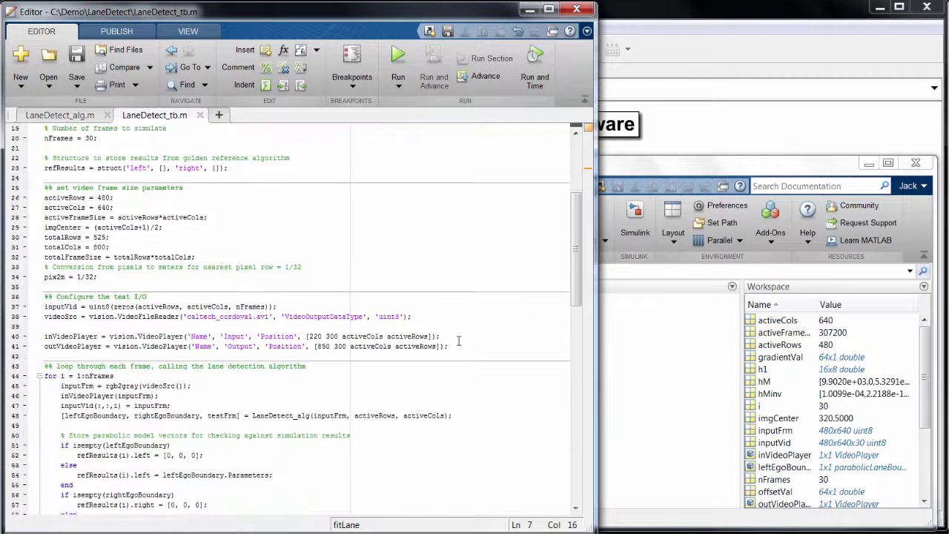
click(459, 340)
scroll(459, 340, down, 4)
scroll(459, 341, down, 2)
click(459, 340)
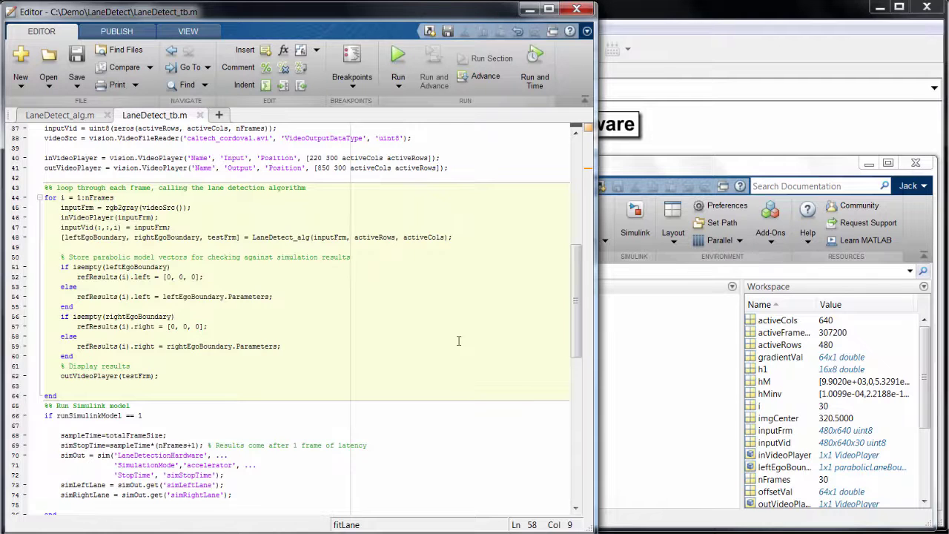
scroll(458, 341, down, 3)
scroll(458, 341, down, 2)
click(459, 340)
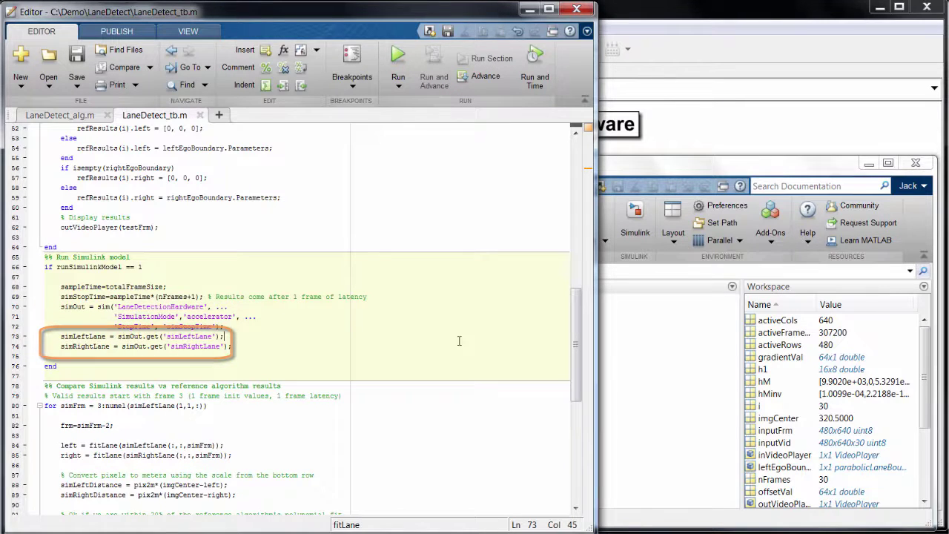
click(701, 136)
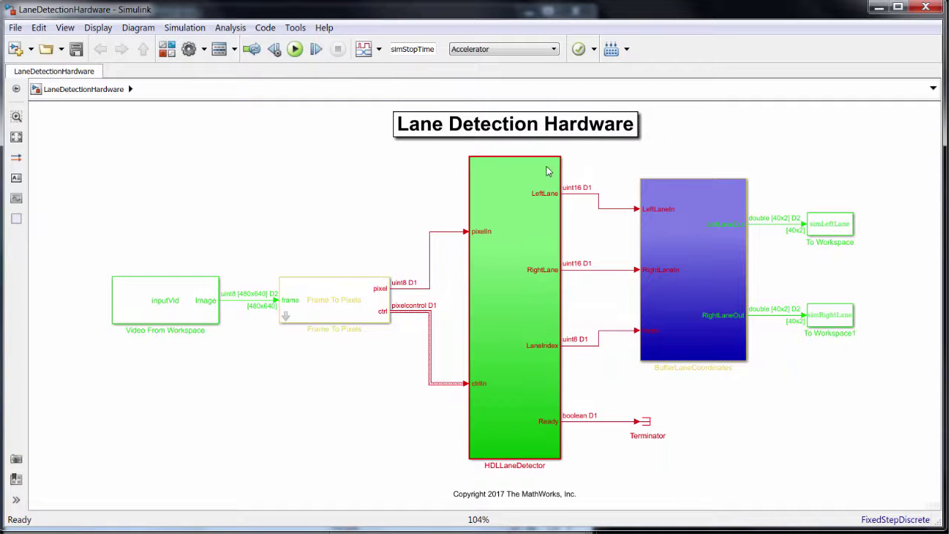
click(166, 305)
click(286, 317)
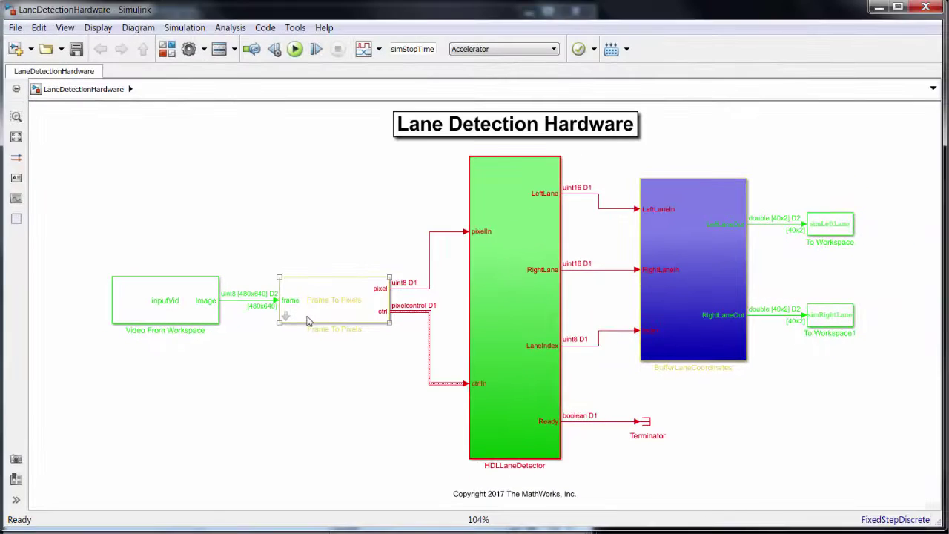
Show the Sample Time Legend with Ctrl+J and move it to the top-left.
key(ctrl+j)
mouse_move(347, 143)
mouse_down()
mouse_move(270, 59)
mouse_move(246, 57)
mouse_up()
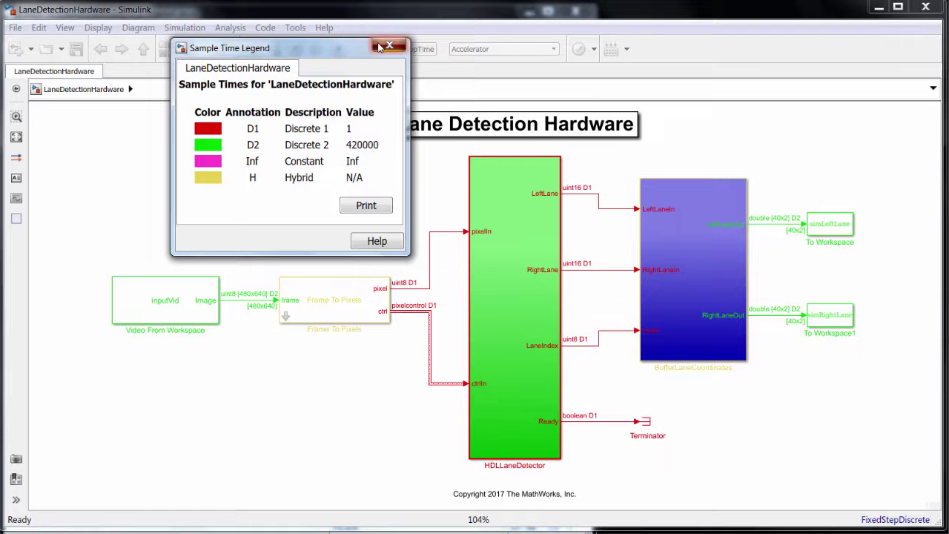
Close the legend and open the Frame To Pixels parameters, keeping the 480p video format.
click(379, 47)
double_click(323, 295)
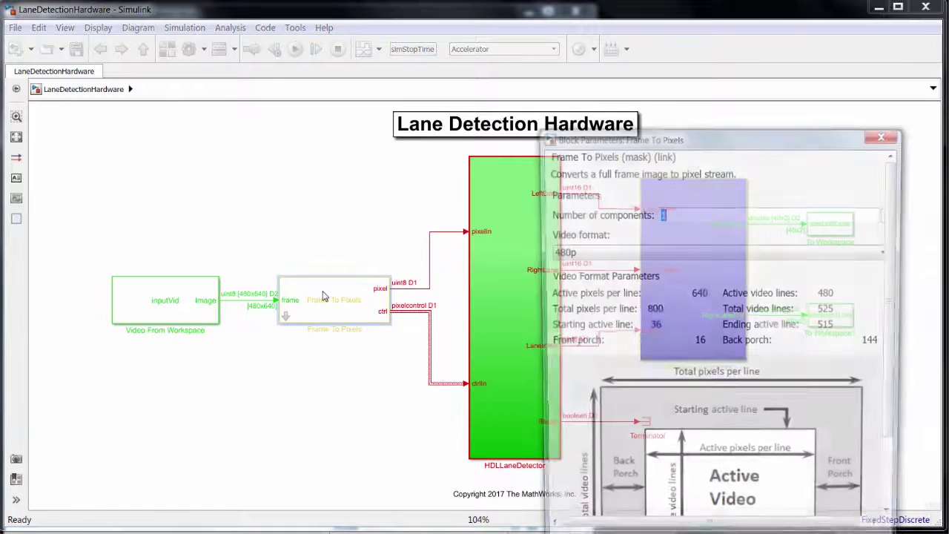
drag(645, 159, 629, 78)
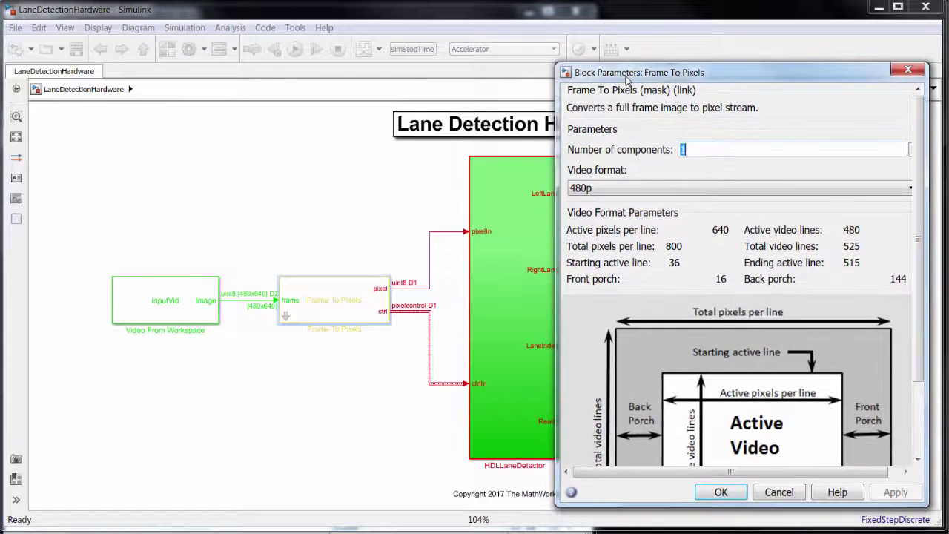
click(626, 196)
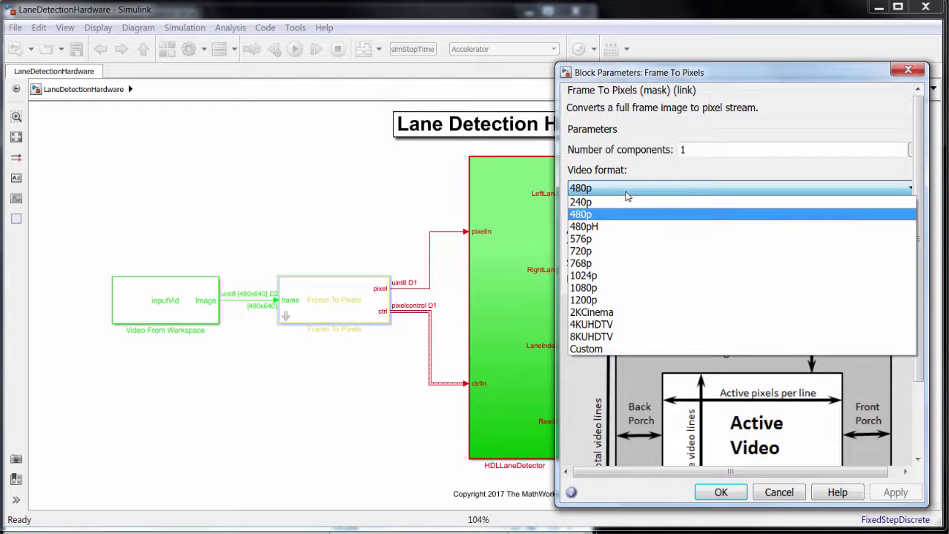
click(626, 192)
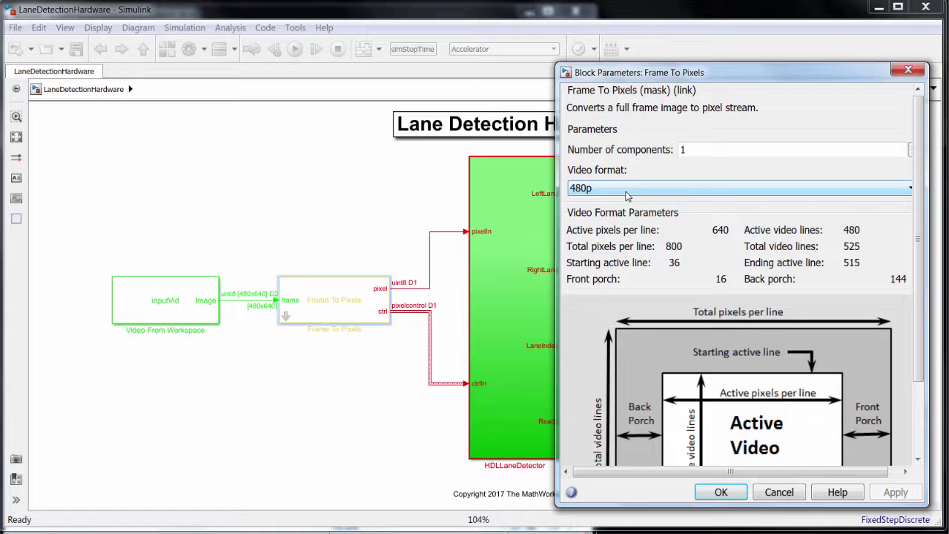
Confirm the Frame To Pixels parameters with OK, leaving 480p unchanged.
click(707, 494)
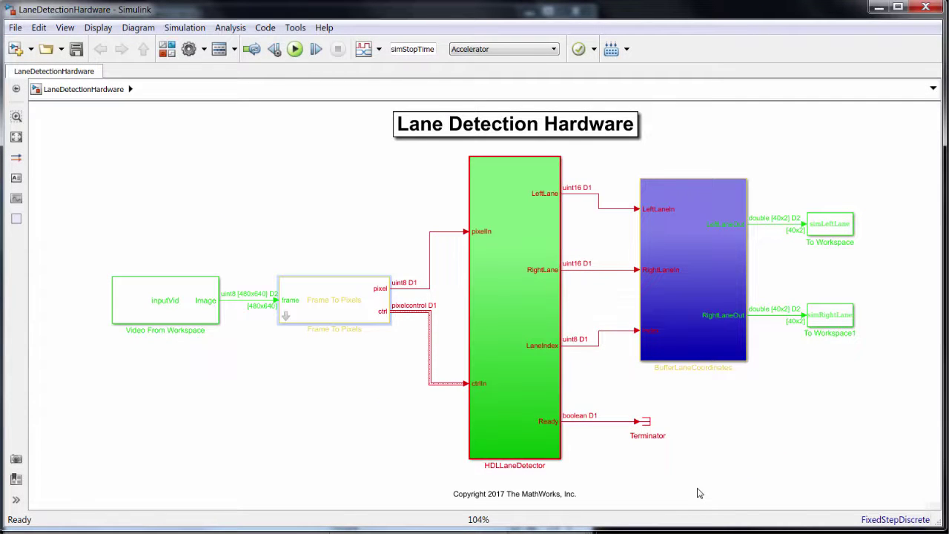
Inspect the HDLLaneDetector, BufferLaneCoordinates, To Workspace1 and To Workspace blocks in turn.
click(549, 450)
click(672, 362)
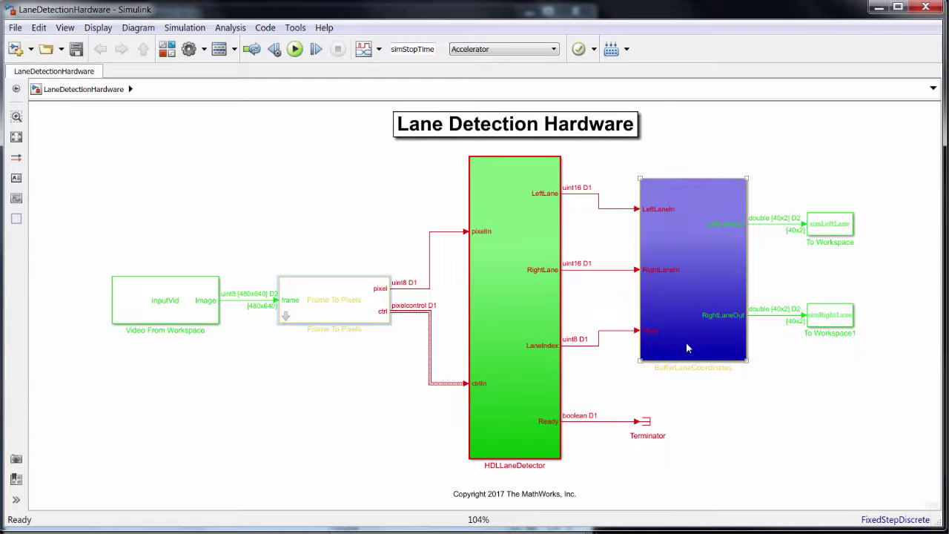
click(831, 317)
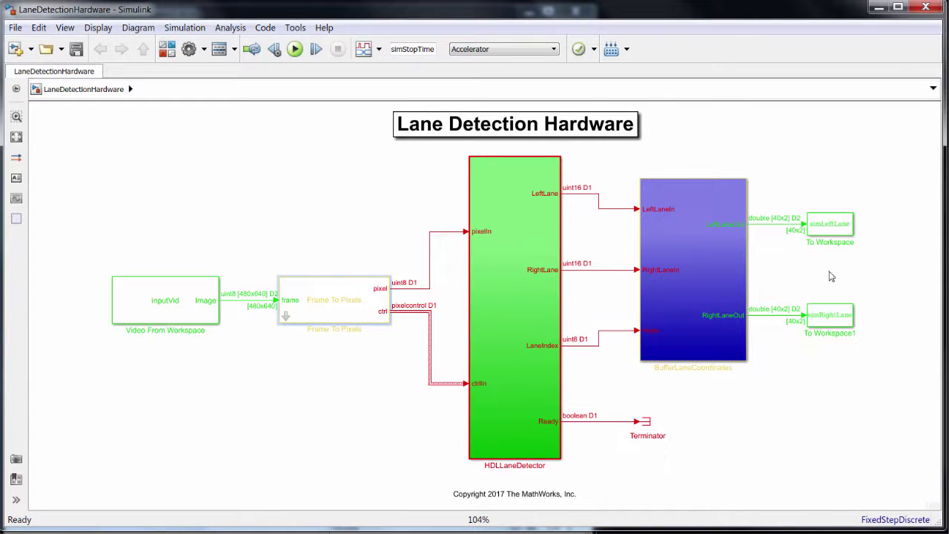
click(834, 223)
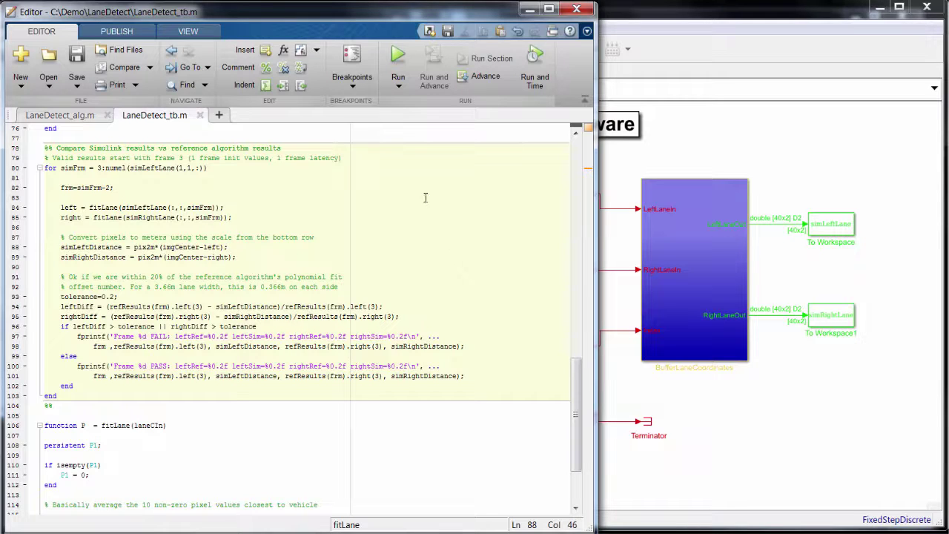
Run LaneDetect_tb.m to compare Simulink lane outputs with the reference frame by frame.
click(398, 66)
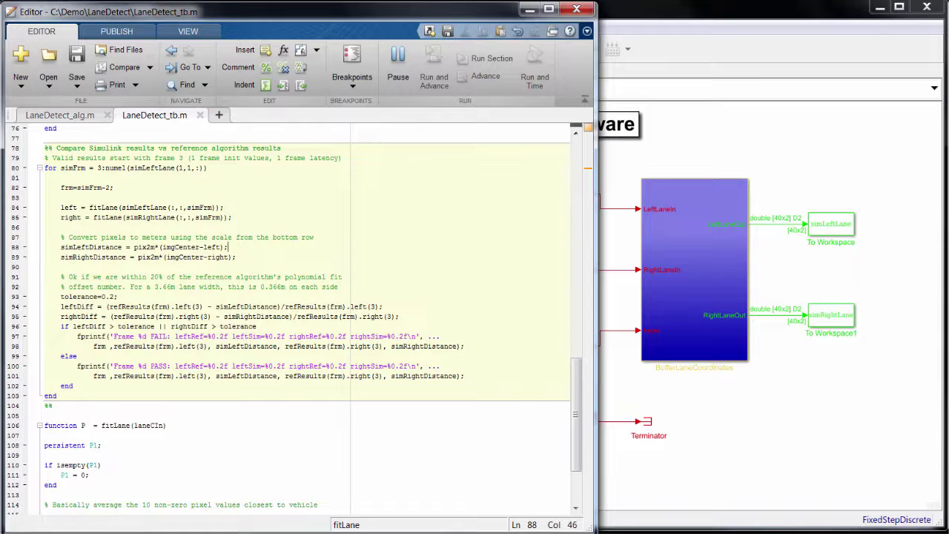